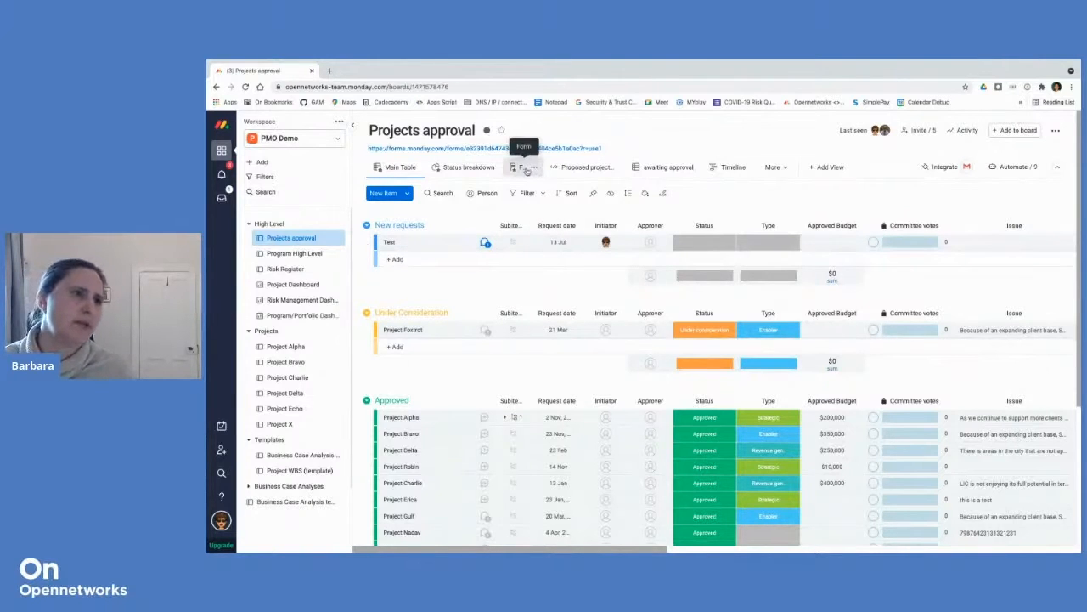
- Open the form view of the Projects approval board and examine its visible, hidden and required questions
left_click(527, 169)
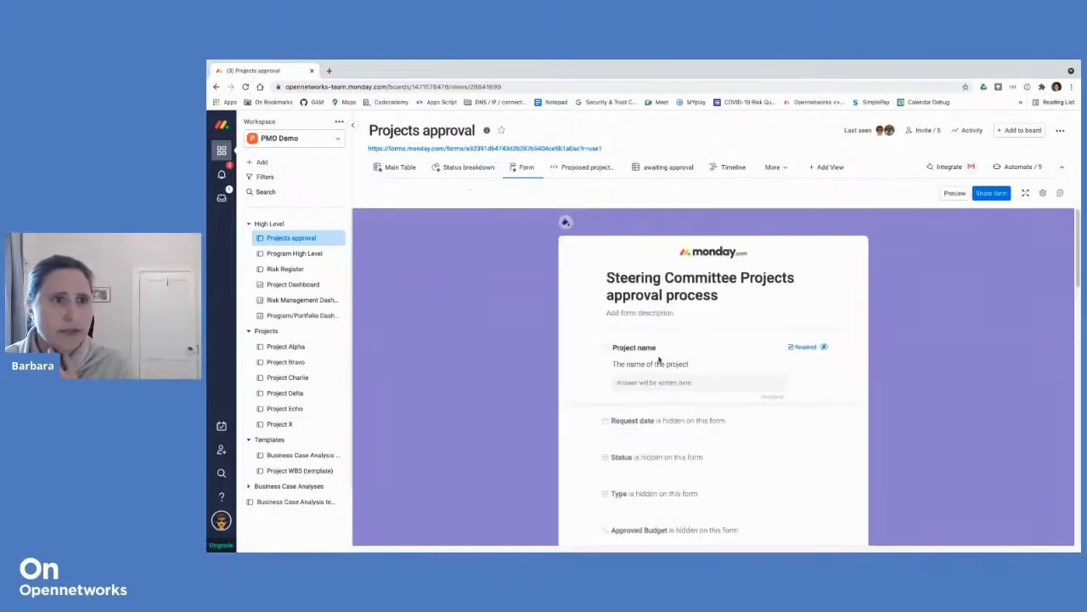
scroll(692, 383, "down", 2)
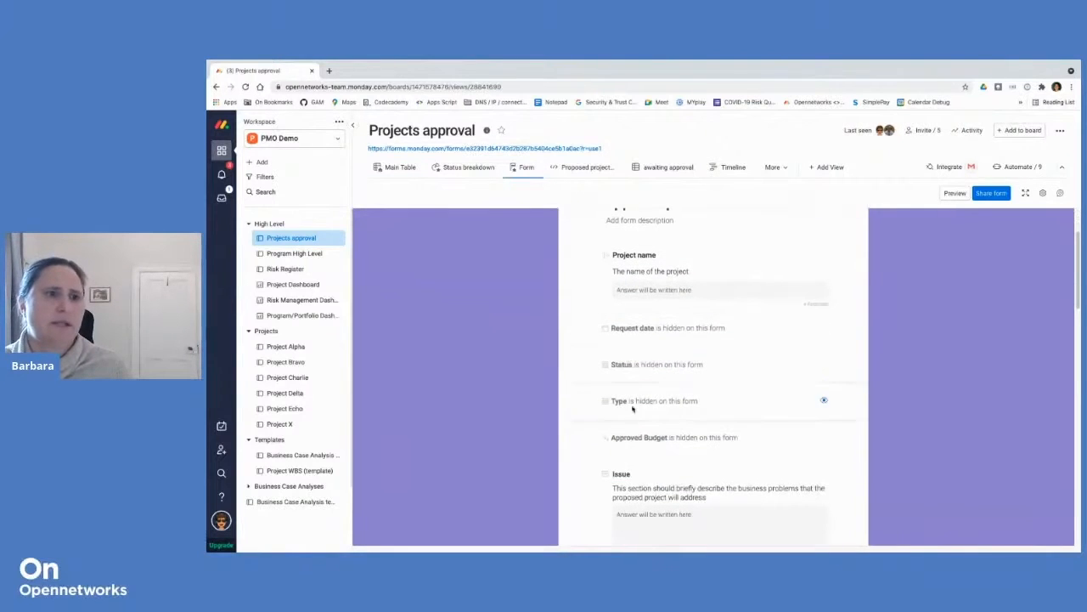
scroll(636, 405, "down", 3)
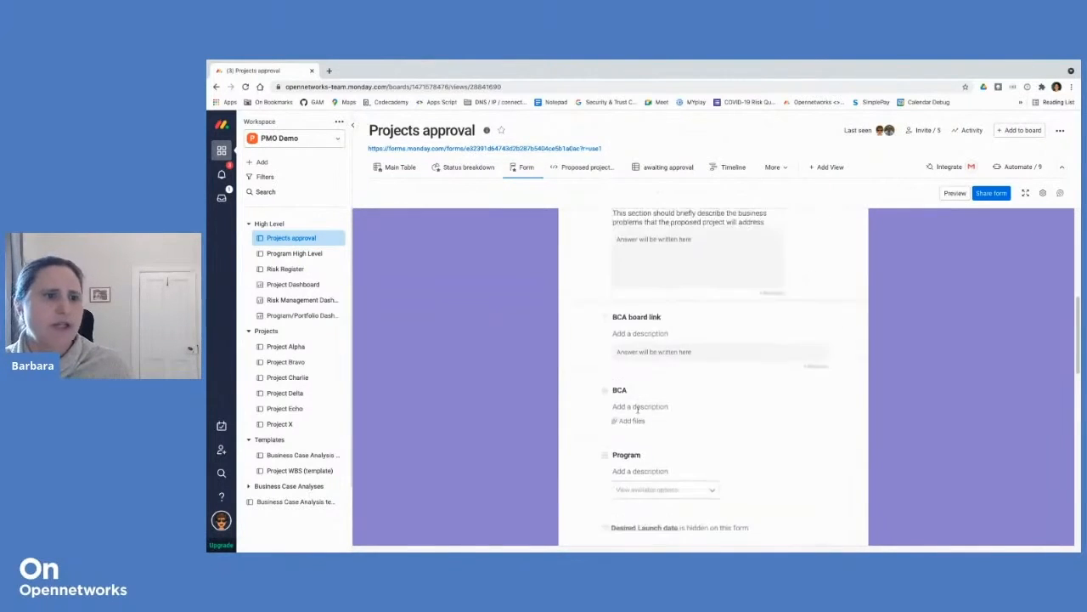
scroll(637, 408, "up", 5)
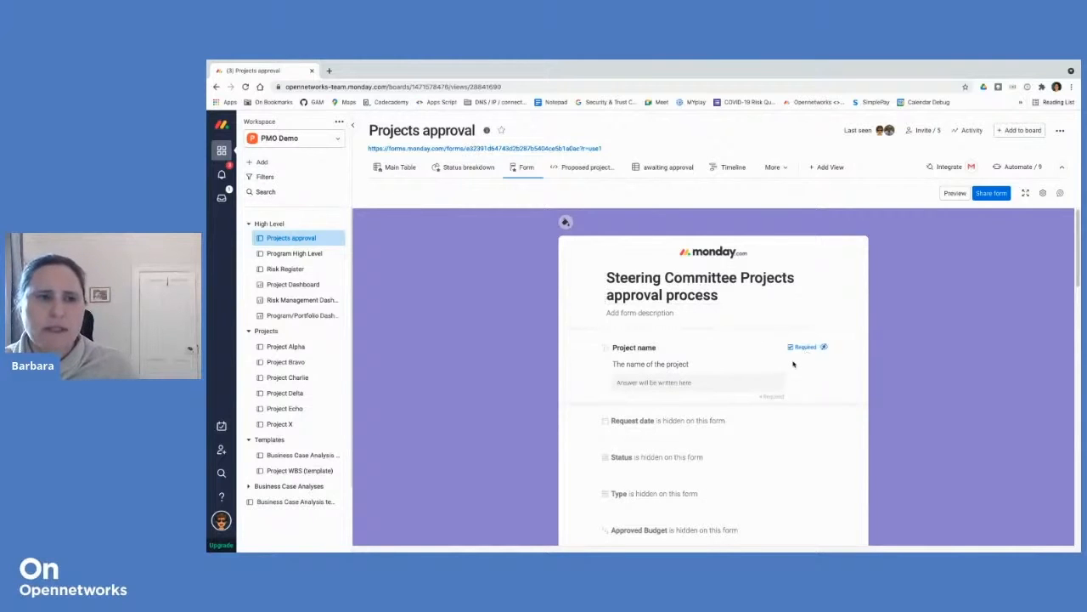
scroll(792, 364, "down", 1)
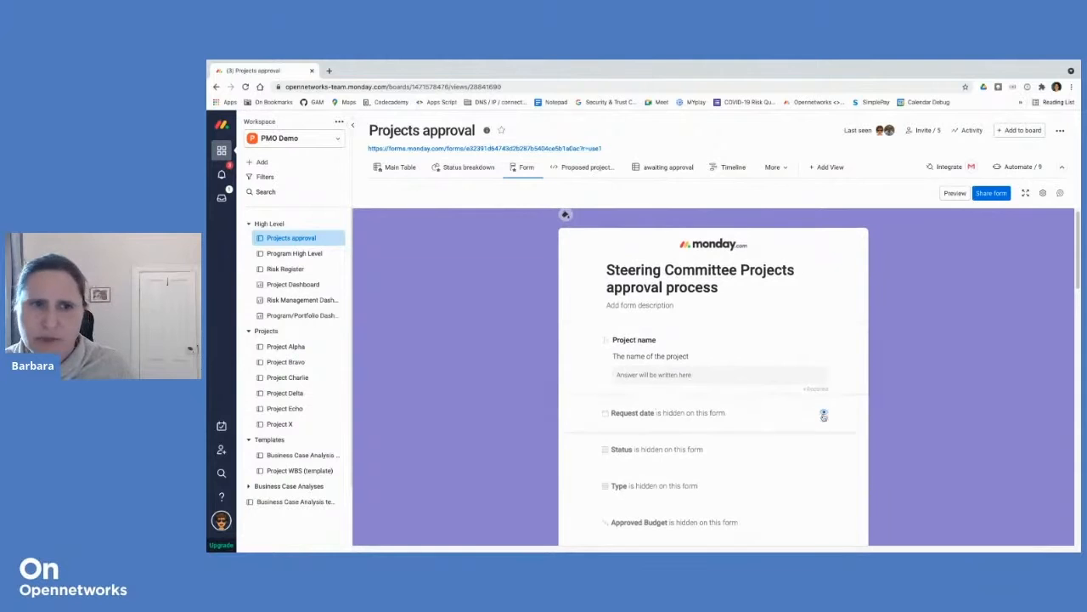
scroll(733, 420, "down", 1)
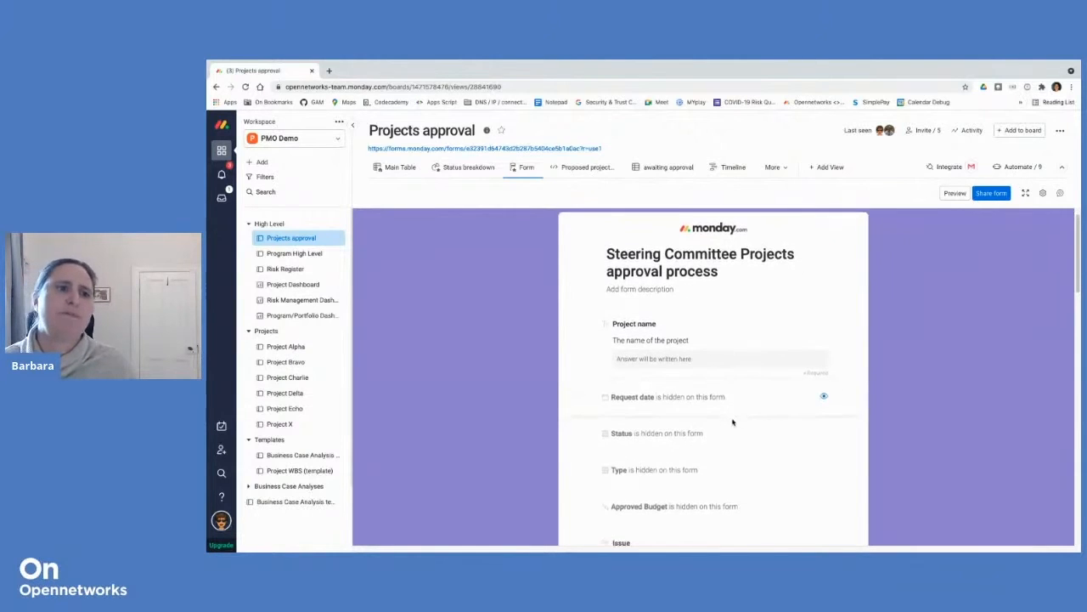
scroll(832, 369, "up", 1)
scroll(801, 369, "down", 3)
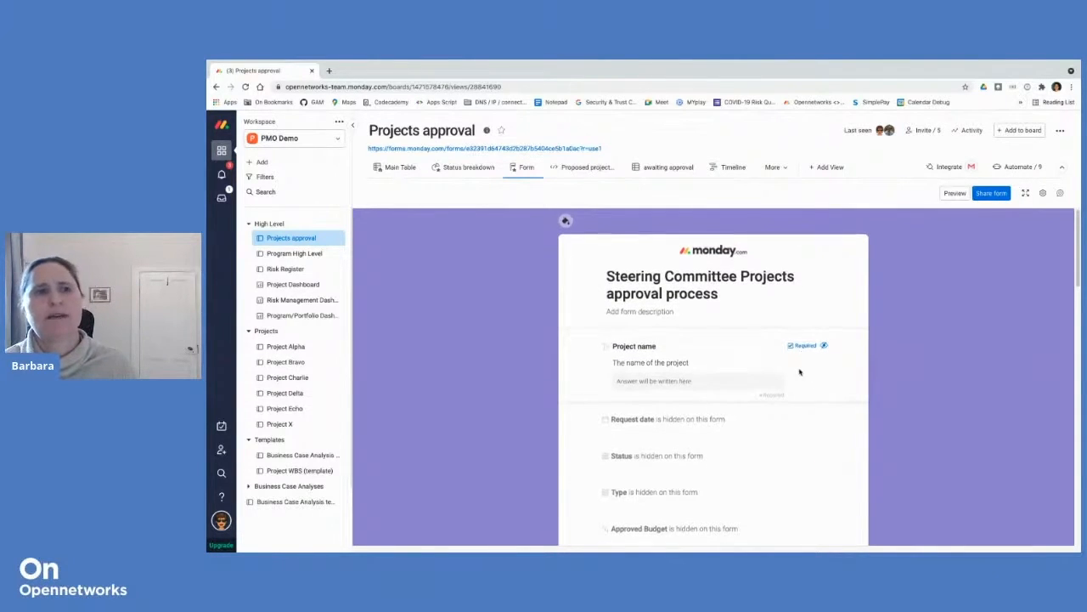
scroll(771, 371, "down", 4)
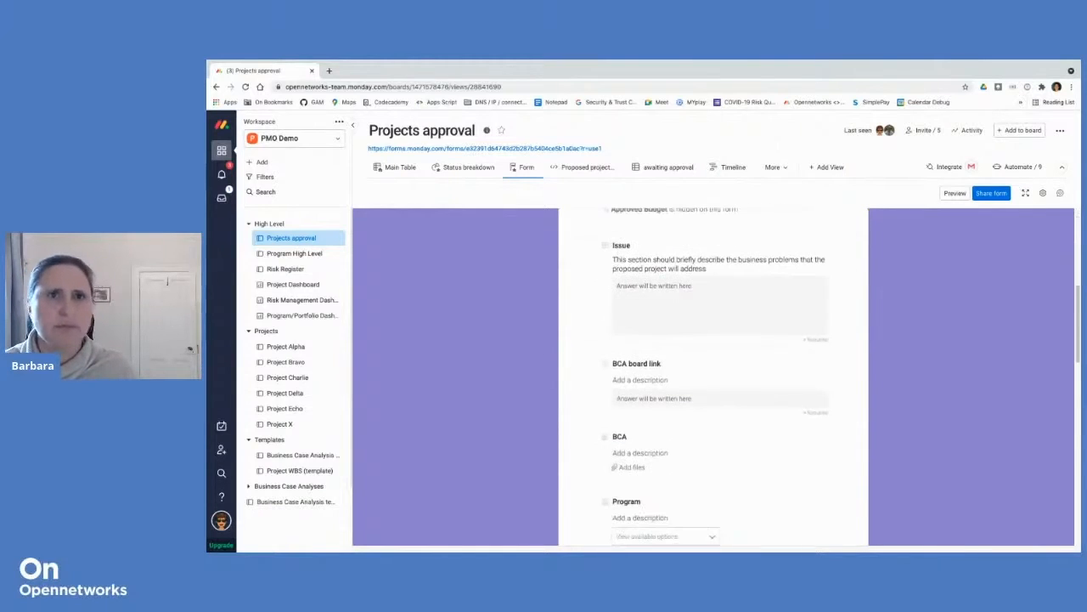
- Preview the project request form and fill in Project Z as the project name and Lorem Ipsum as the issue
left_click(955, 193)
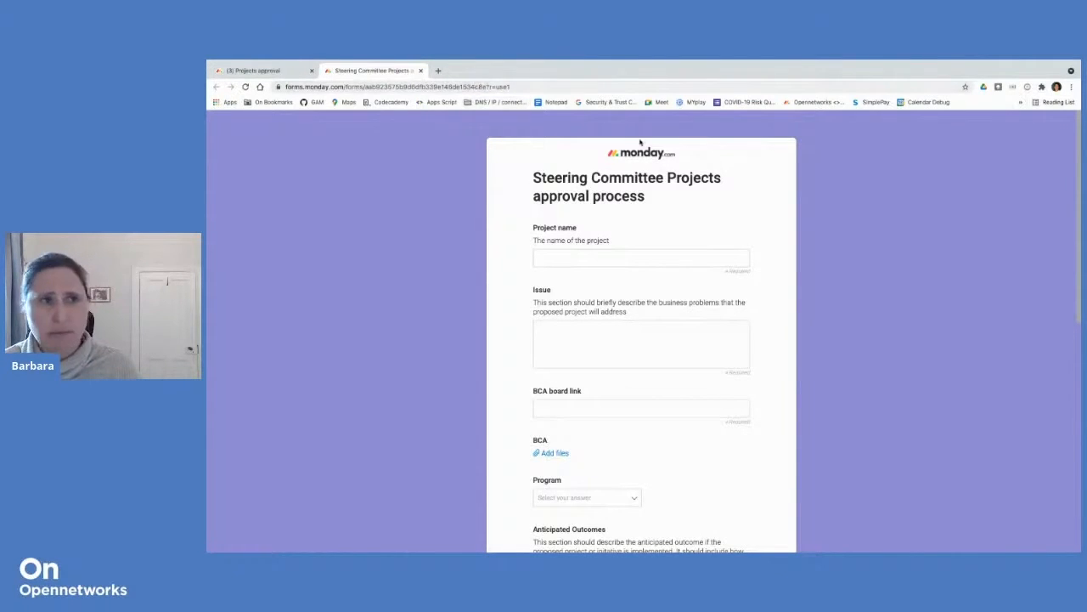
left_click(643, 259)
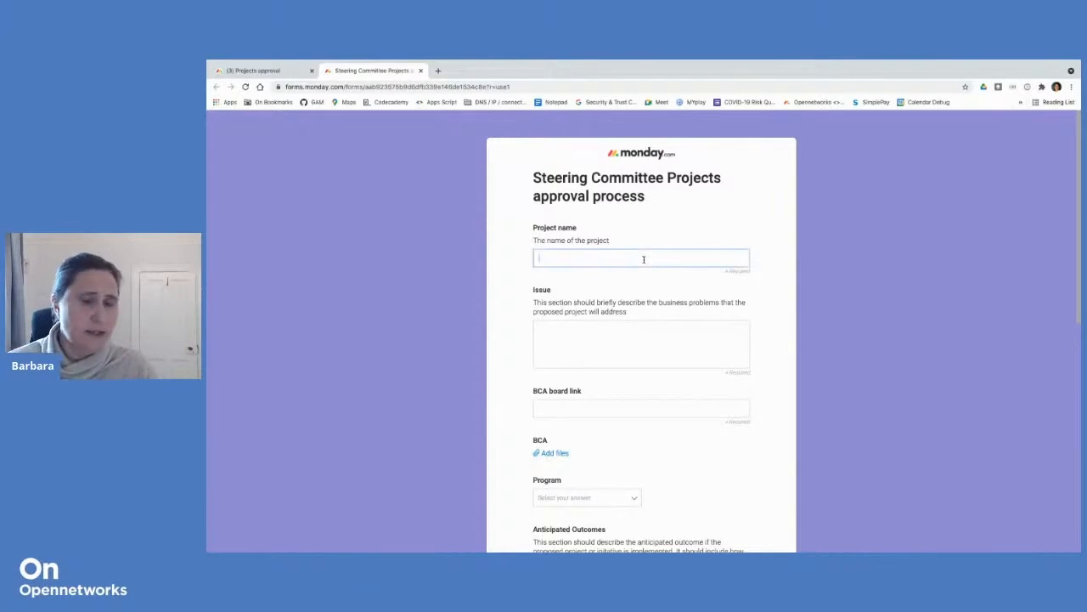
type("Proje")
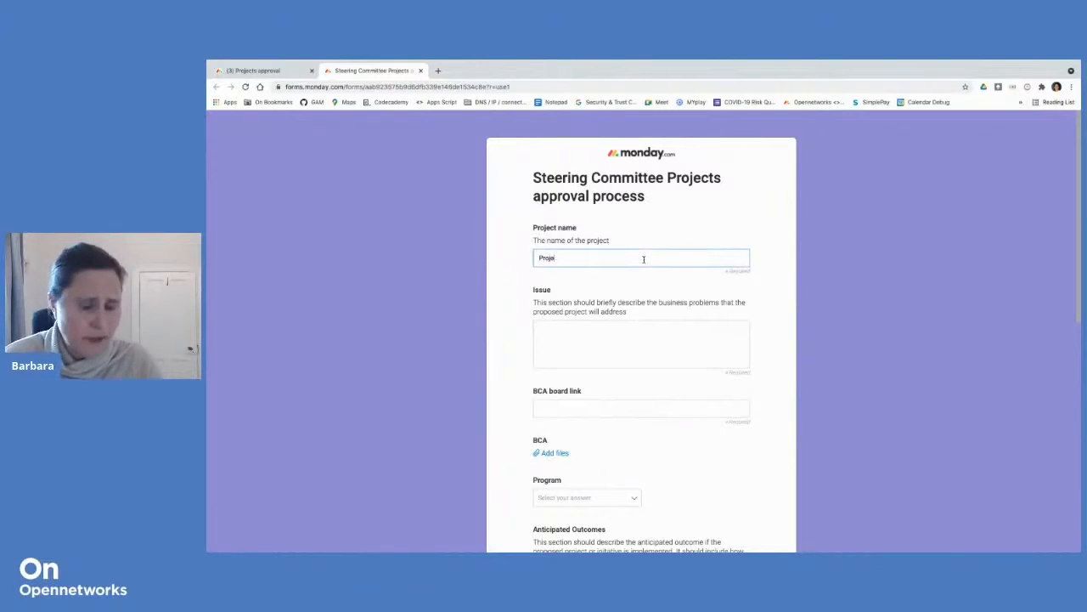
type("ct Z")
left_click(632, 341)
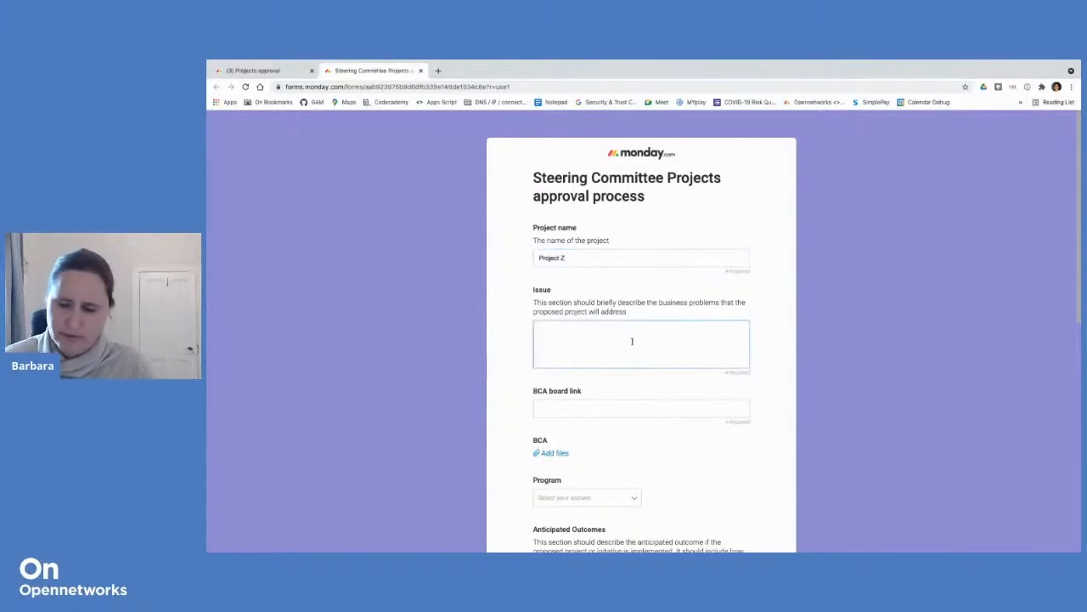
type("Lorem Ipsum")
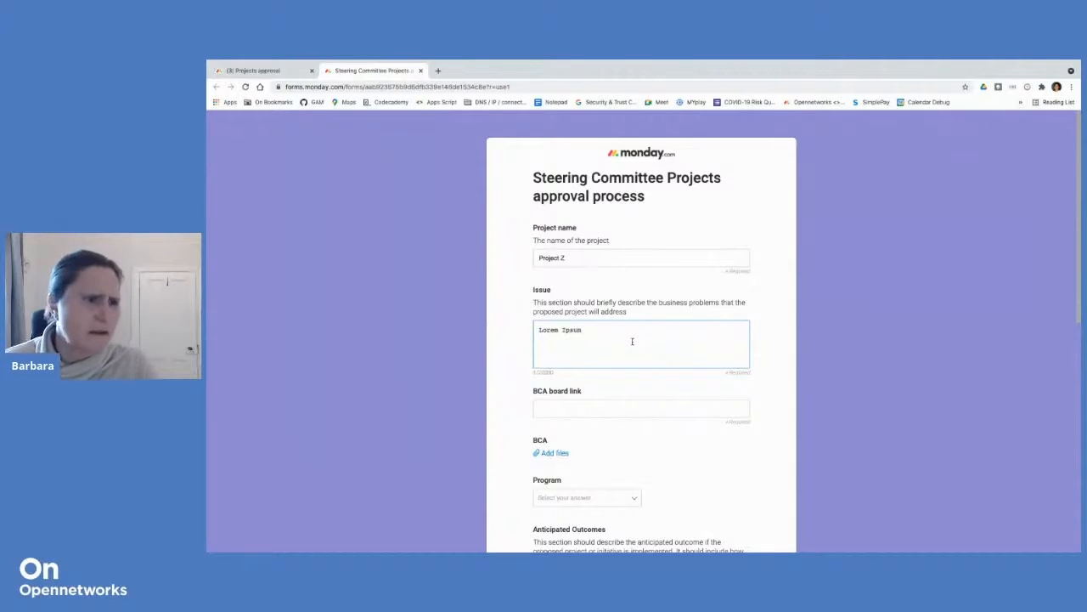
- Copy the Issue text and set the form's program to Program C
left_click_drag(601, 327, 501, 320)
key("ctrl+c")
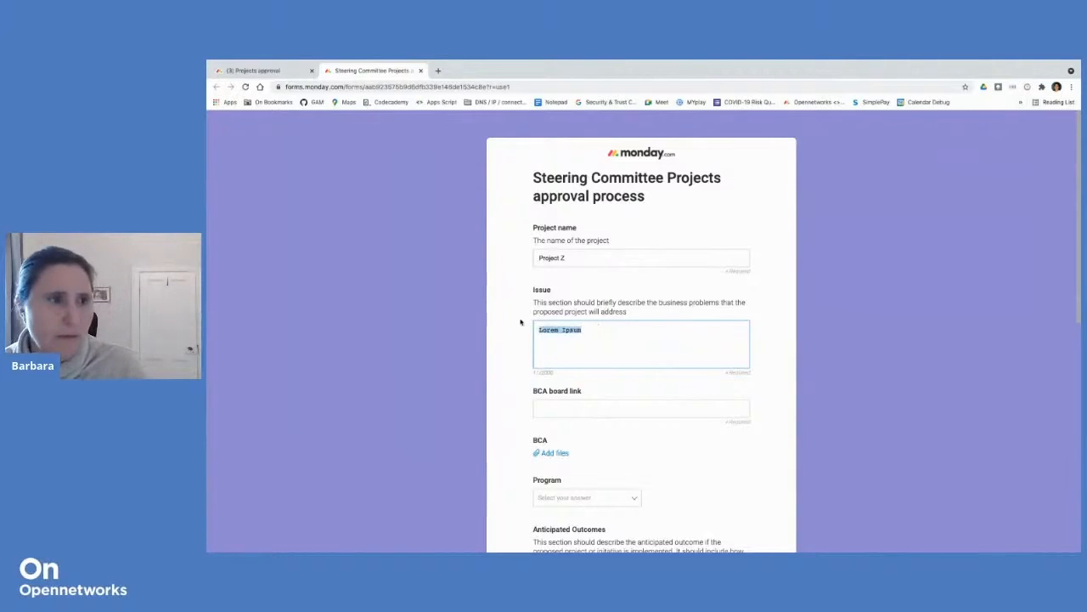
scroll(686, 356, "down", 1)
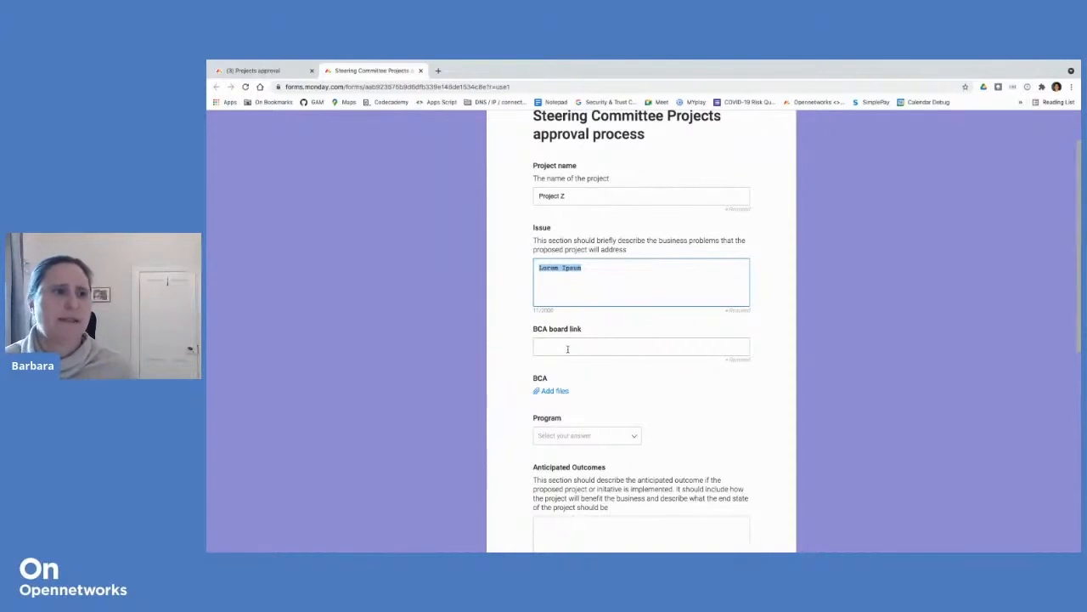
scroll(575, 373, "down", 1)
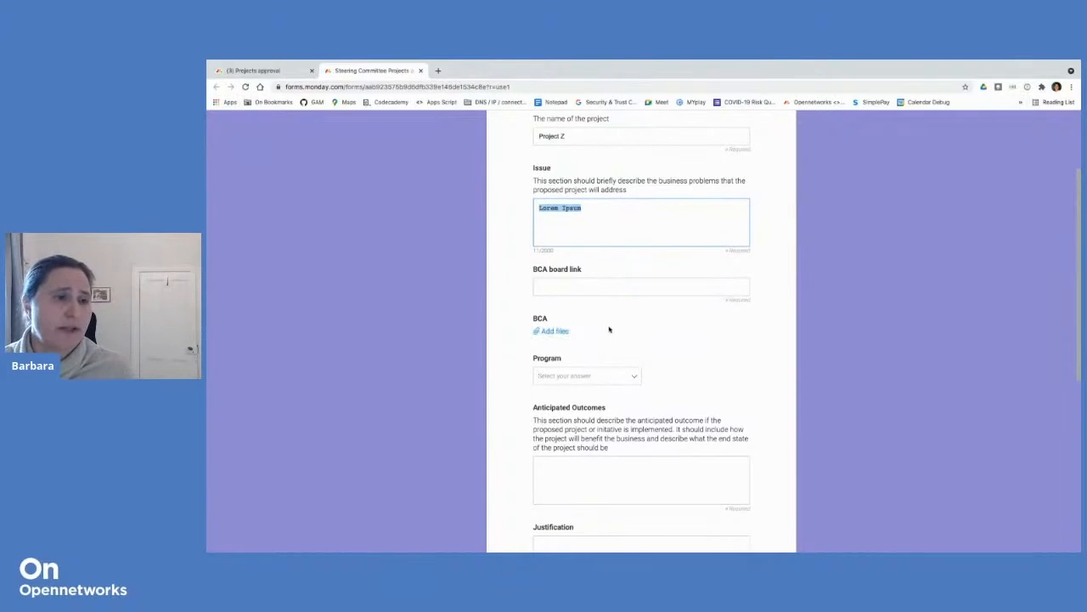
left_click(626, 372)
left_click(565, 435)
scroll(657, 333, "down", 1)
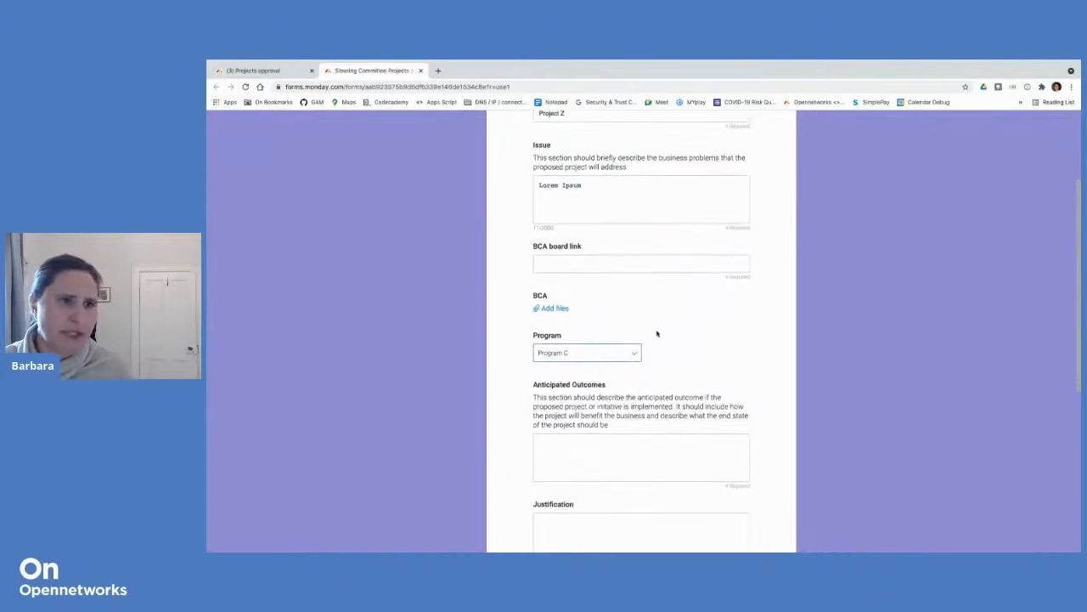
- Paste Lorem Ipsum into Anticipated Outcomes, Justification, Recommendation and Executive summary, and try to submit the form
scroll(657, 334, "down", 1)
left_click(654, 327)
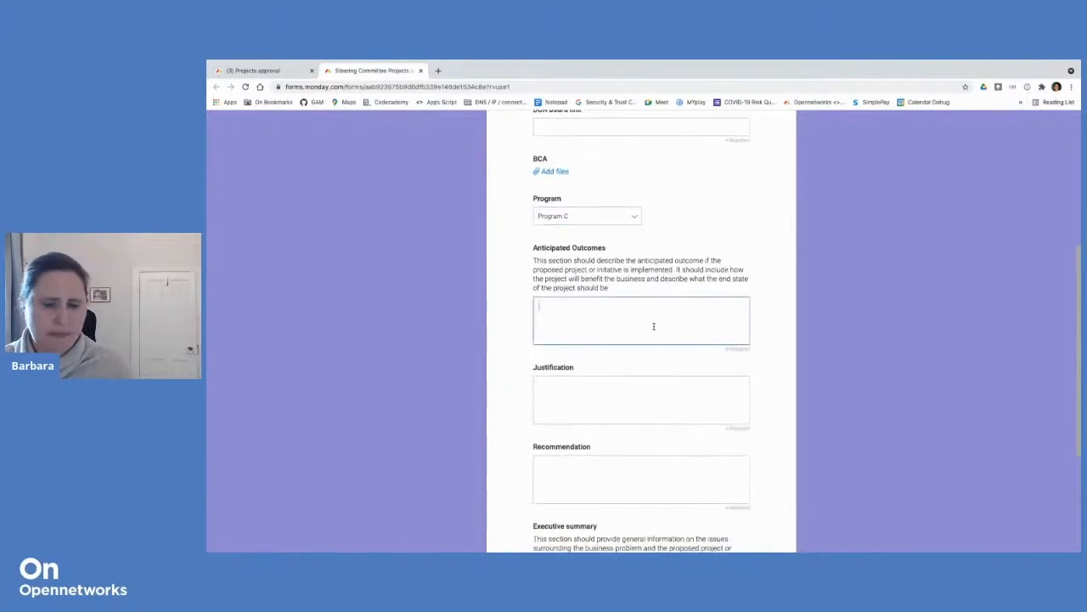
key("ctrl+v")
left_click(651, 395)
key("ctrl+v")
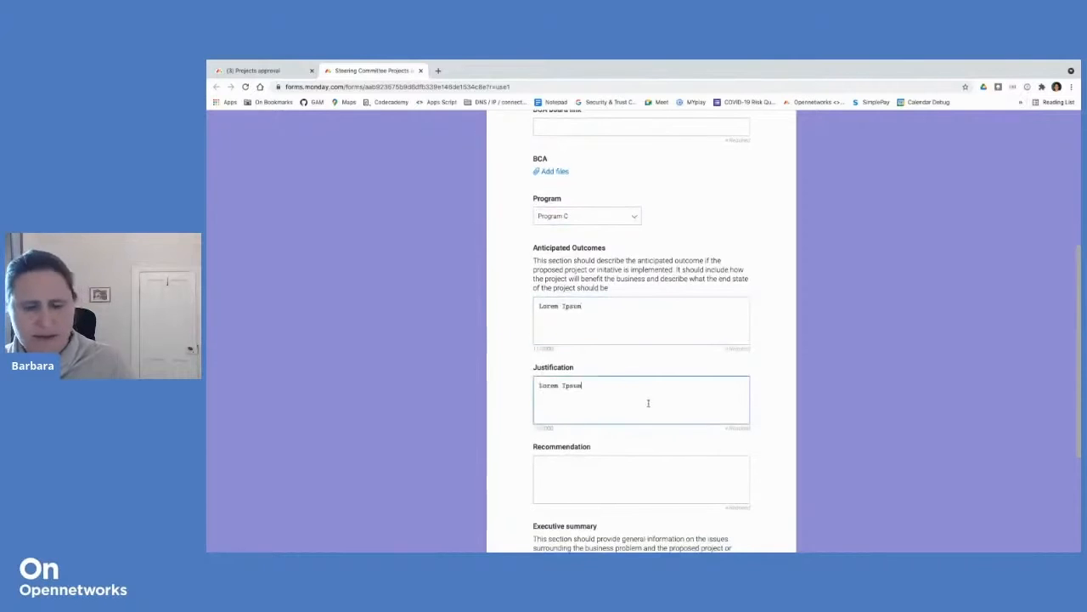
scroll(643, 408, "down", 1)
left_click(638, 415)
key("ctrl+v")
scroll(638, 421, "down", 2)
left_click(600, 384)
key("ctrl+v")
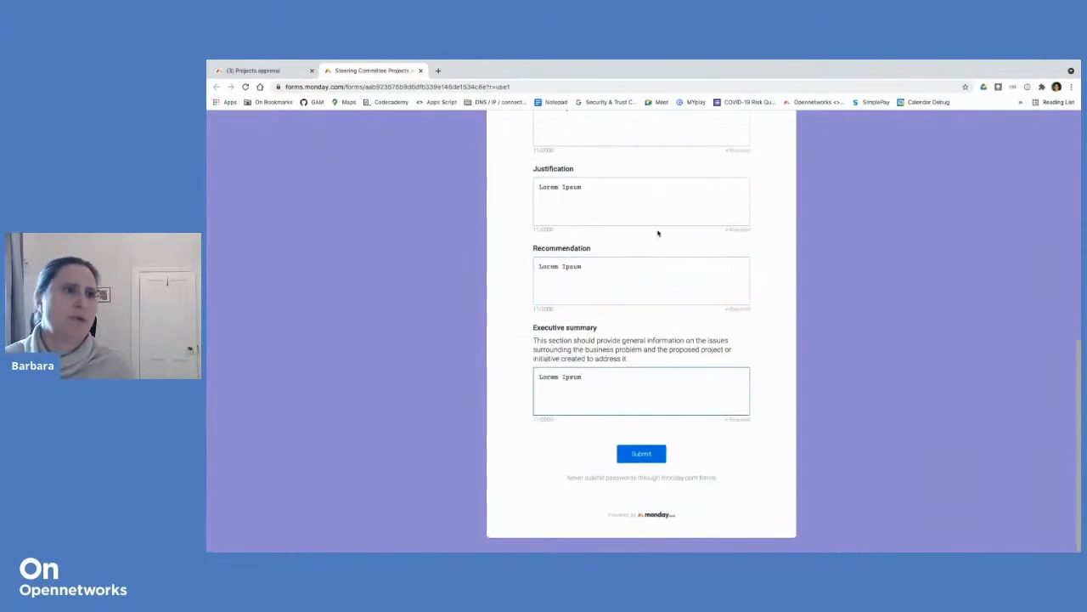
left_click(640, 453)
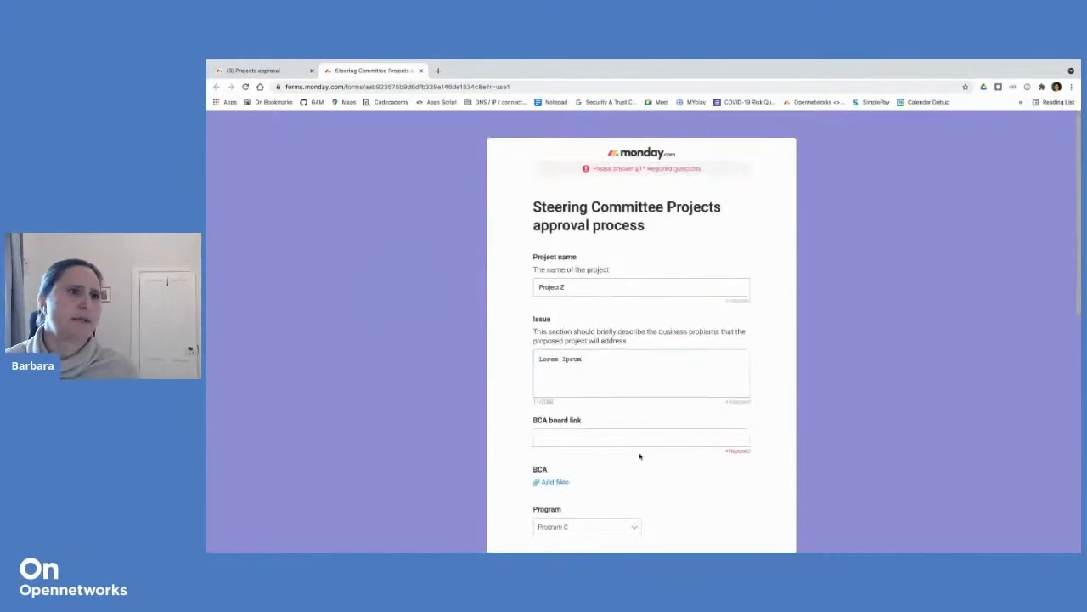
- Fill the required BCA board link with Lorem Ipsum and submit the form
scroll(645, 383, "down", 1)
left_click(619, 422)
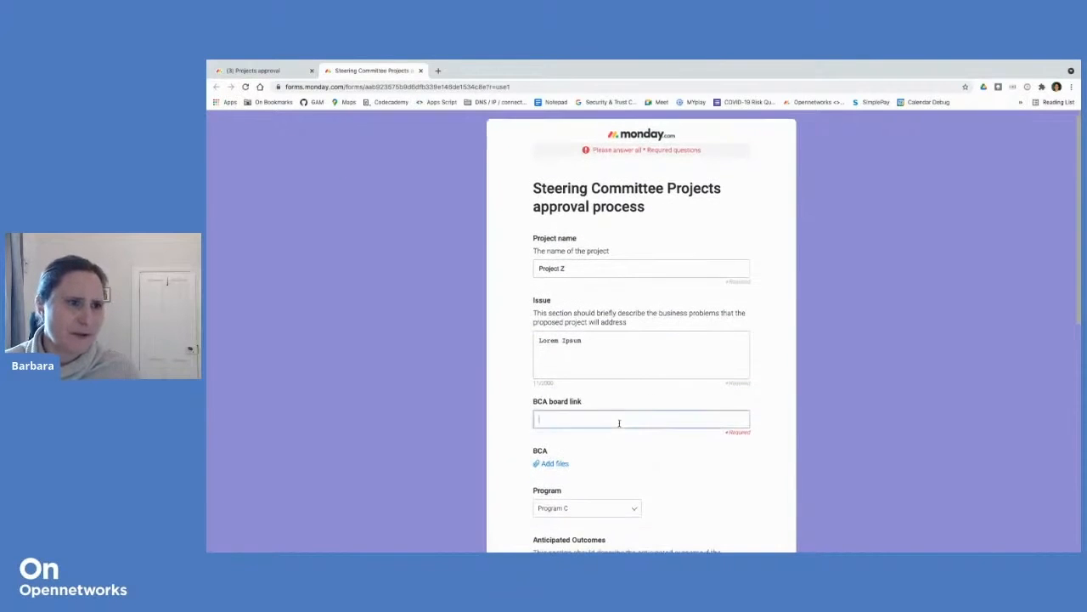
key("ctrl+v")
scroll(638, 429, "down", 6)
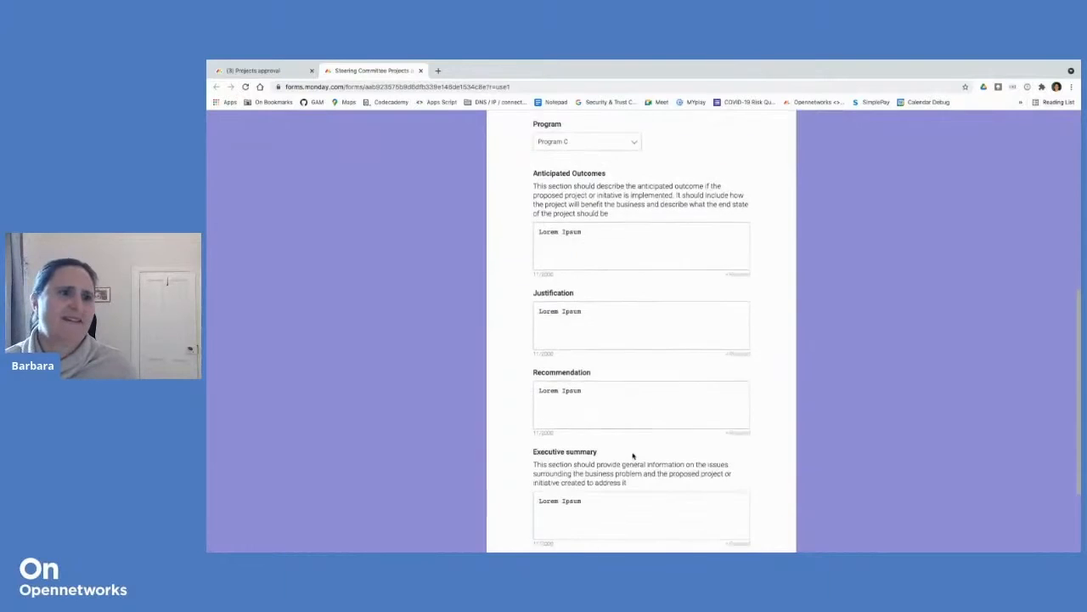
left_click(633, 454)
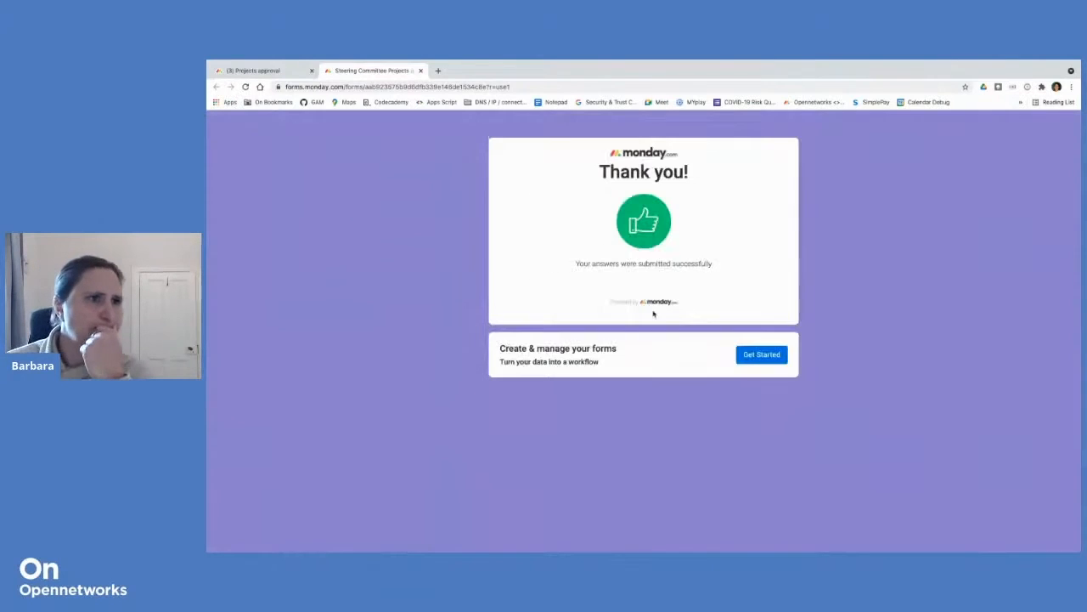
- Close the form preview, return to the board's main table and check the Project Z row's values and initiator
left_click(419, 71)
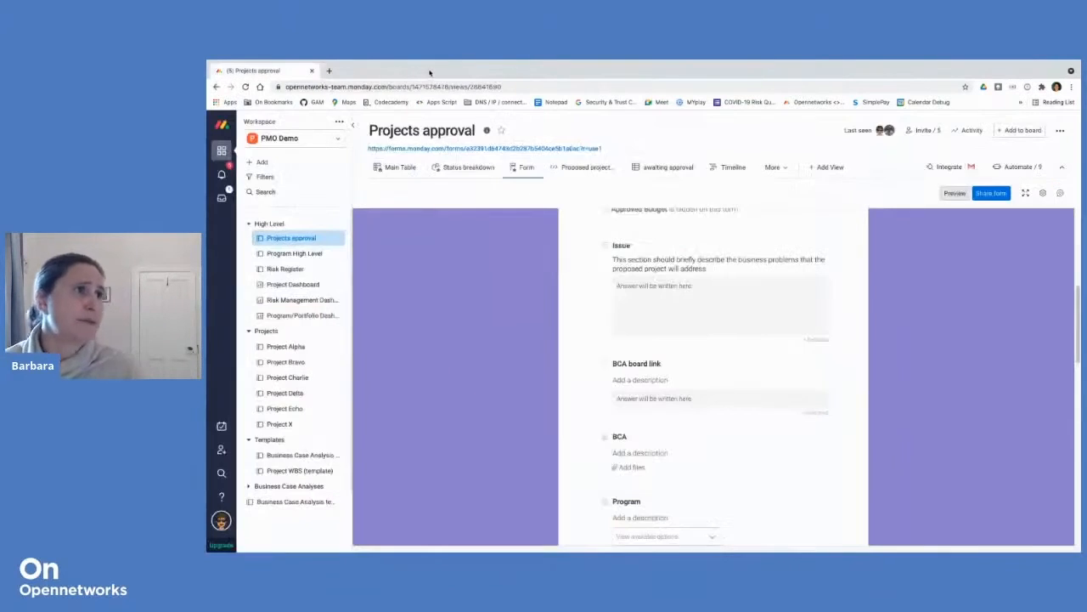
left_click(389, 168)
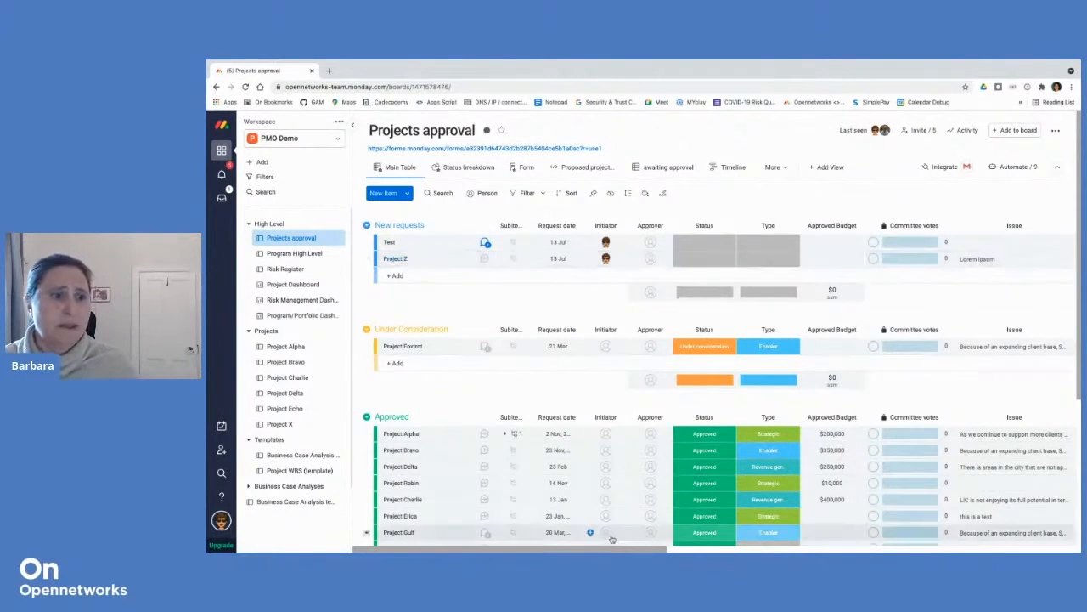
left_click_drag(610, 549, 622, 549)
scroll(670, 263, "right", 8)
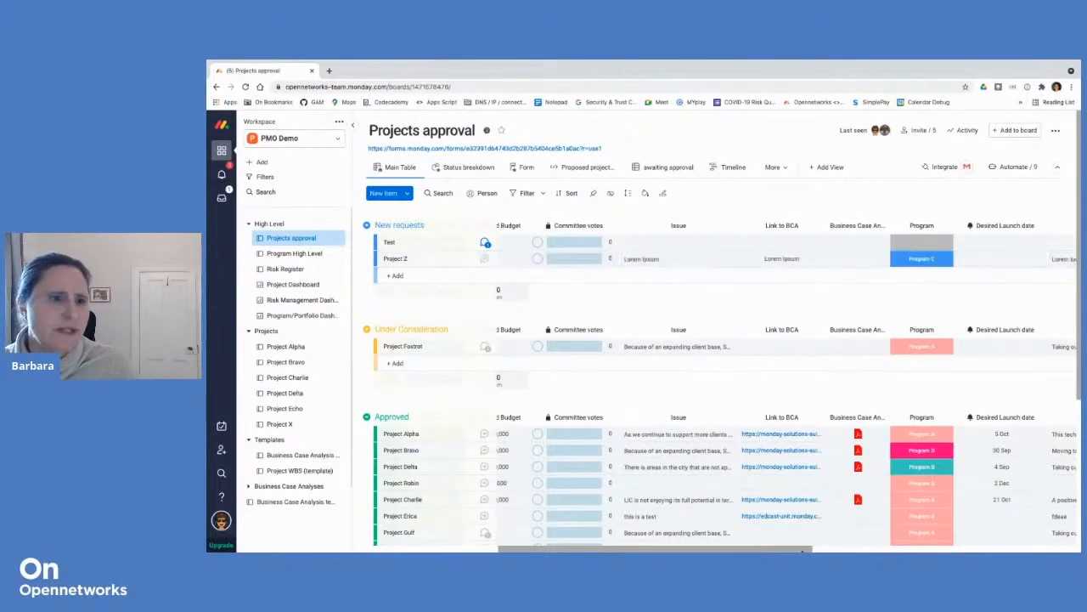
scroll(508, 251, "left", 8)
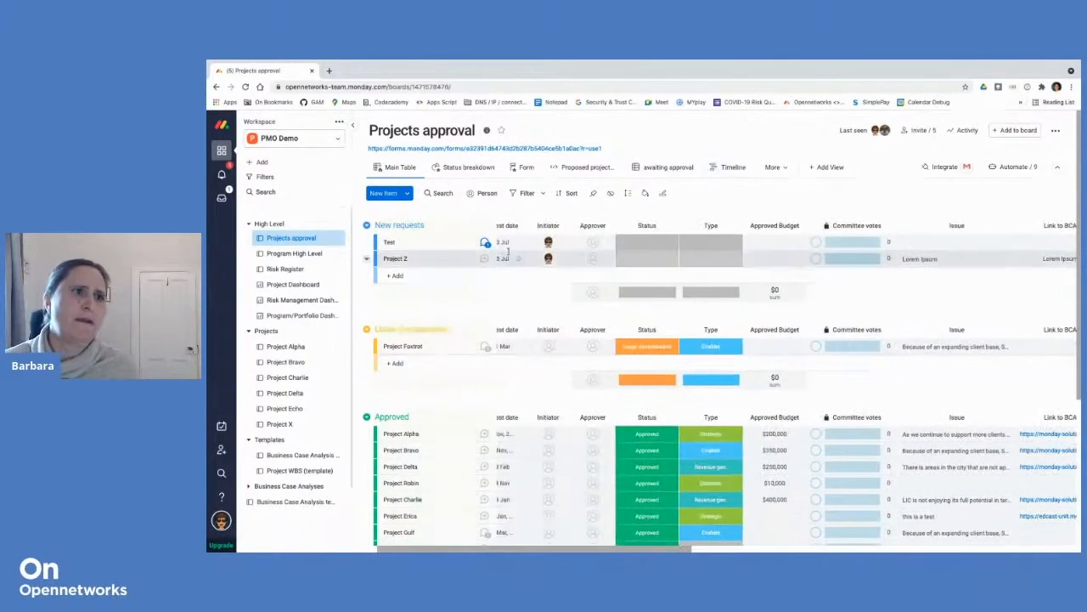
scroll(484, 540, "left", 2)
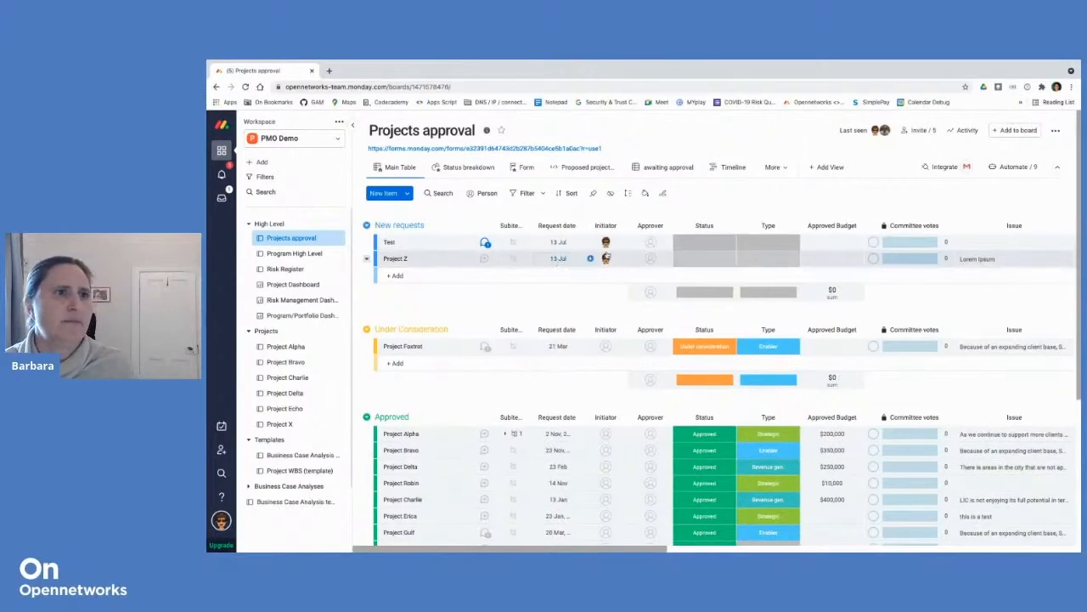
mouse_move(606, 264)
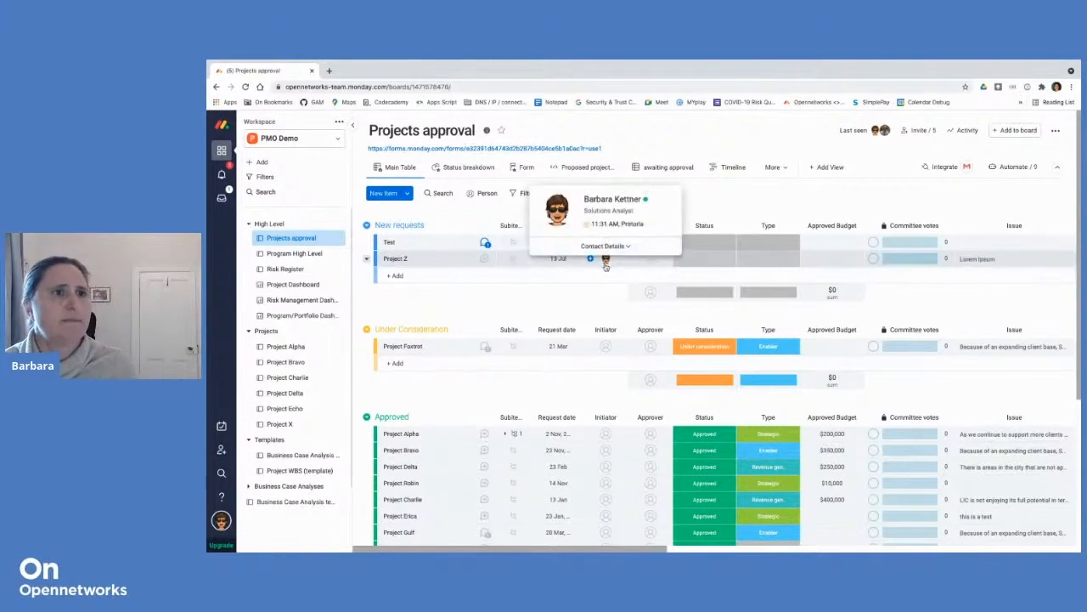
left_click(615, 252)
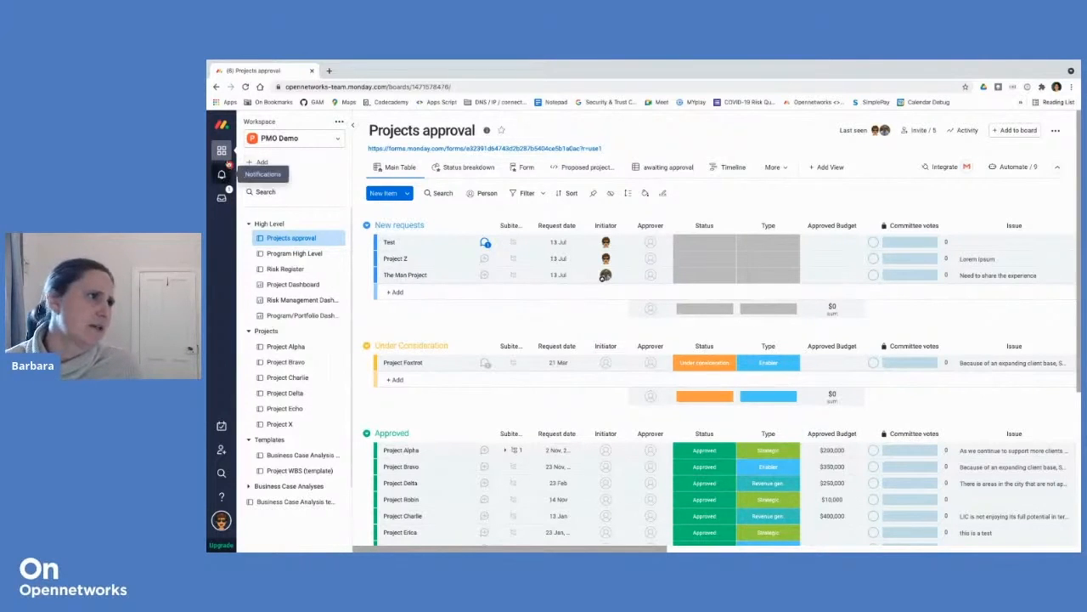
- Review the unread notifications about the new project submissions and close the list
left_click(222, 175)
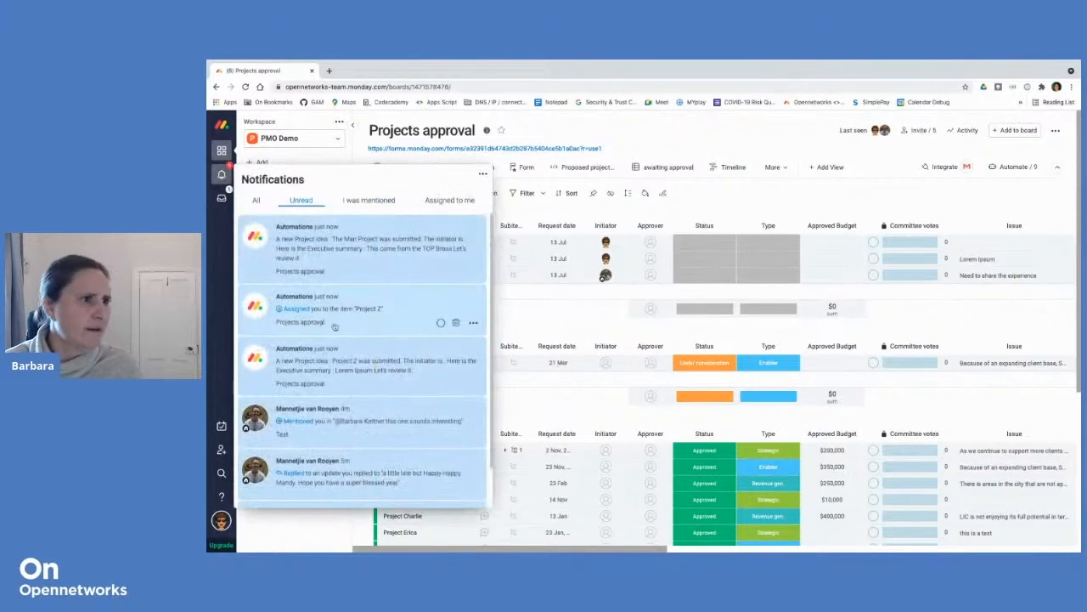
scroll(353, 365, "down", 1)
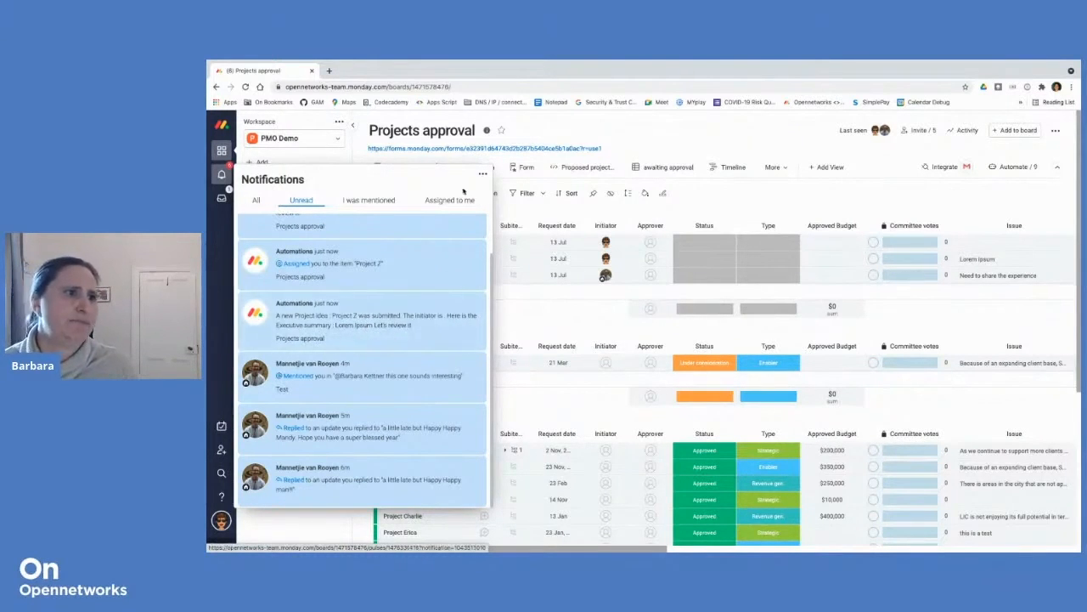
left_click(690, 146)
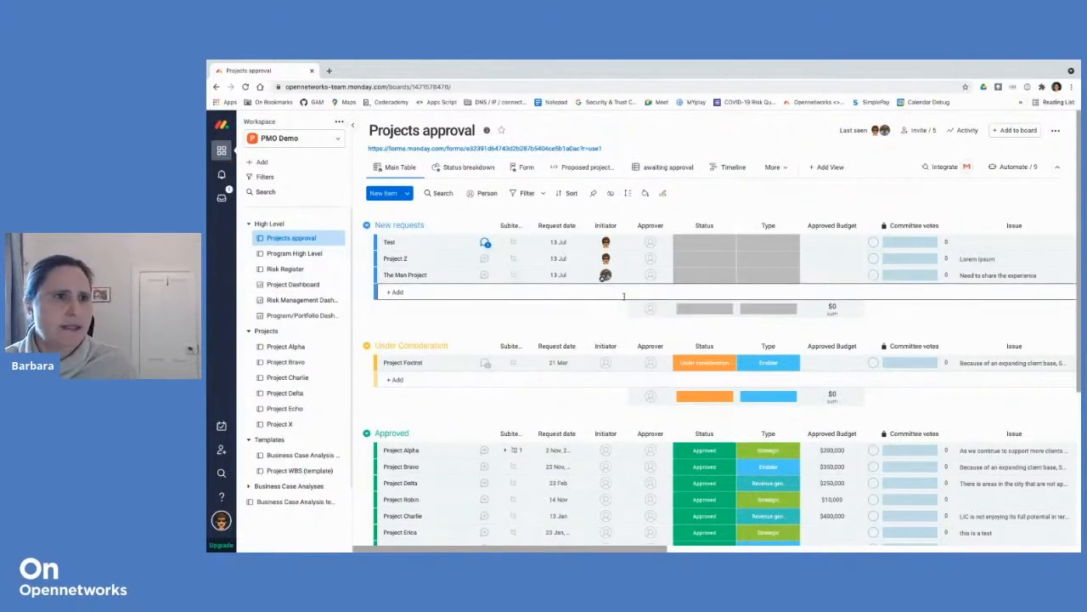
- Set the status of Project Z in the New requests group to Under consideration
left_click(726, 262)
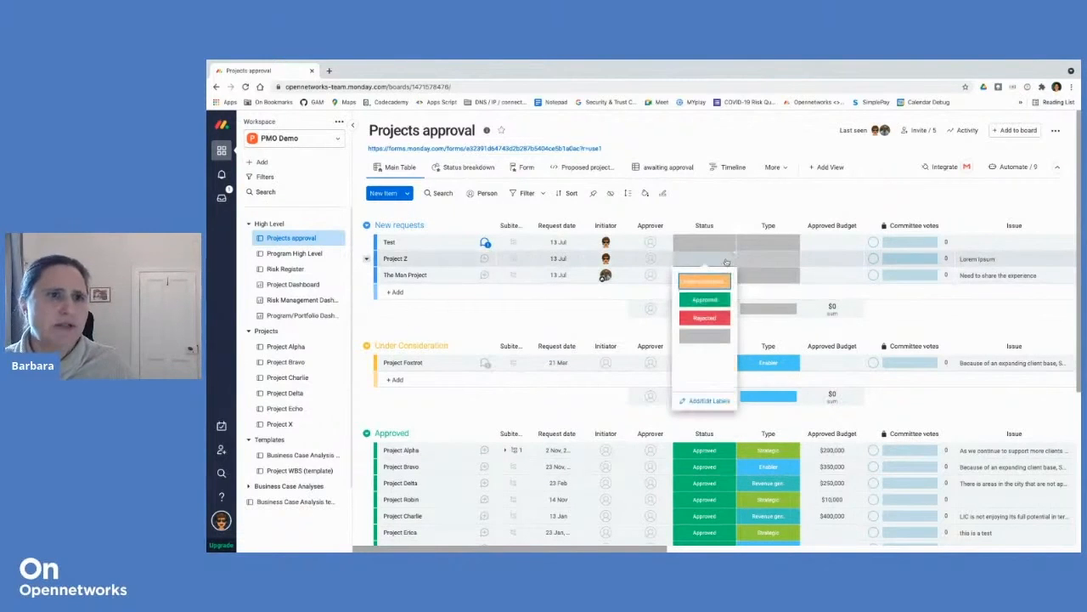
left_click(711, 281)
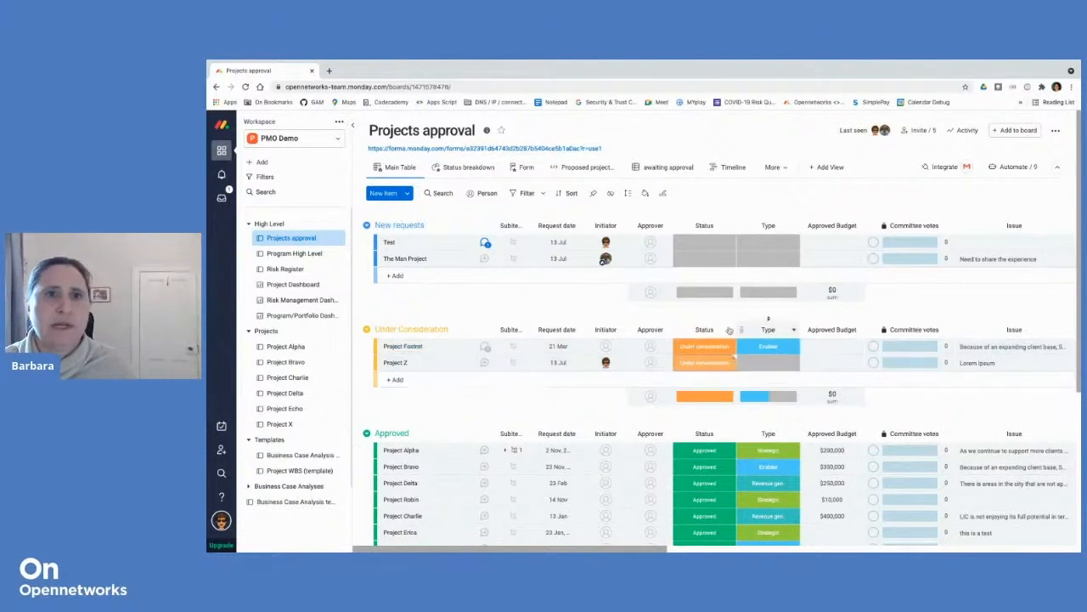
- Open the list of automations set up on the Projects approval board
left_click(1022, 169)
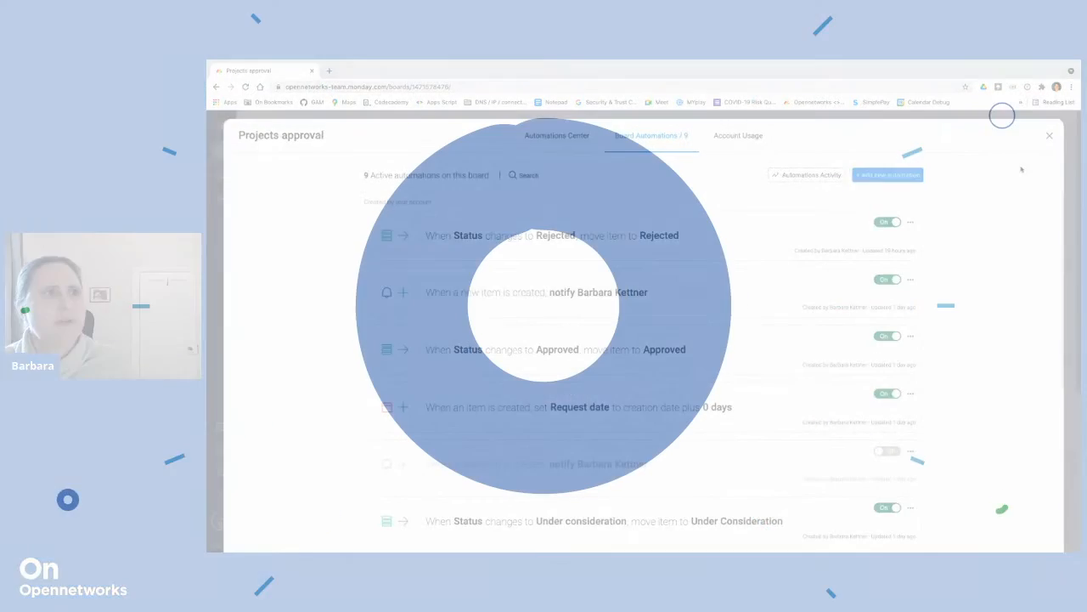